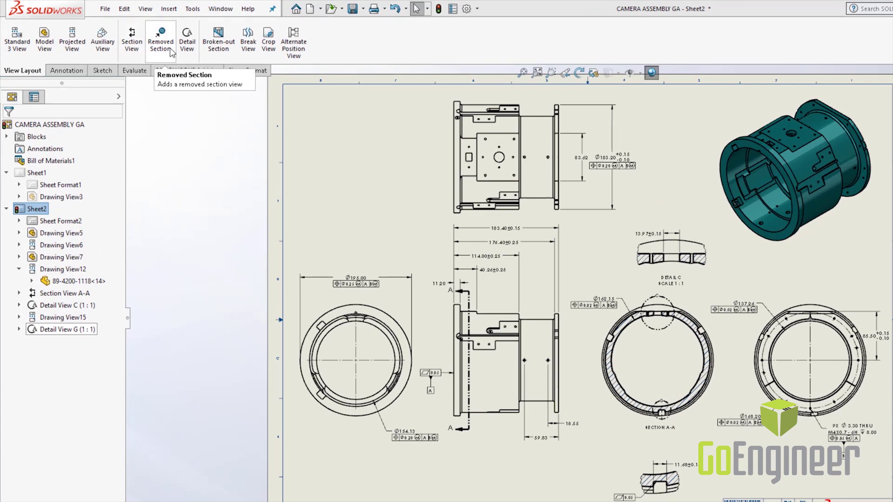
# Create Removed Section4 between the middle view's opposed edges, place it below, and zoom to the top view.
pyautogui.click(161, 46)
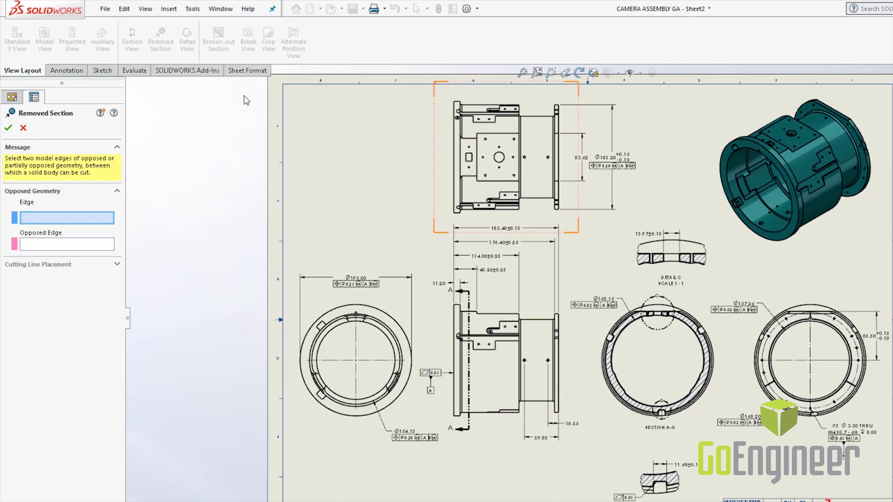
pyautogui.click(494, 315)
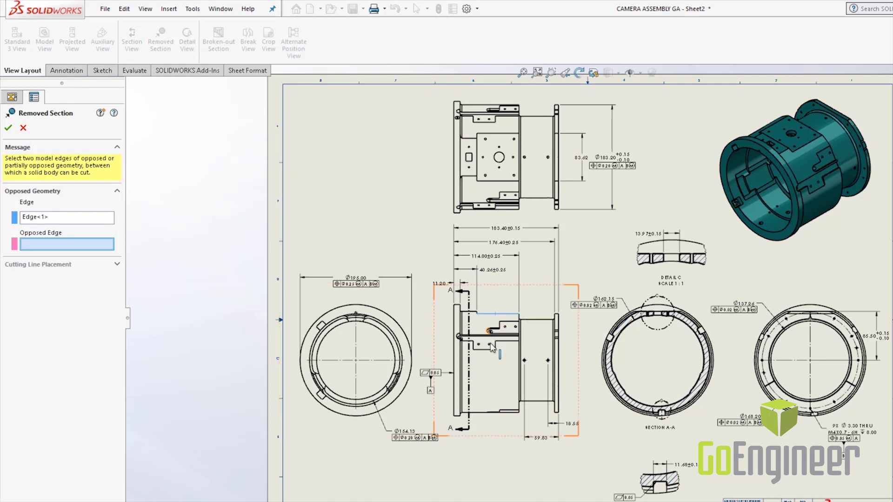
pyautogui.click(480, 413)
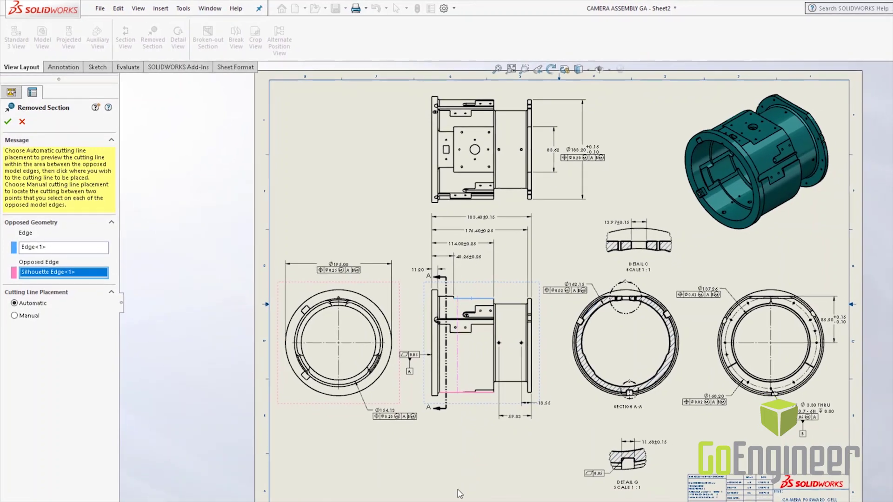
pyautogui.click(460, 495)
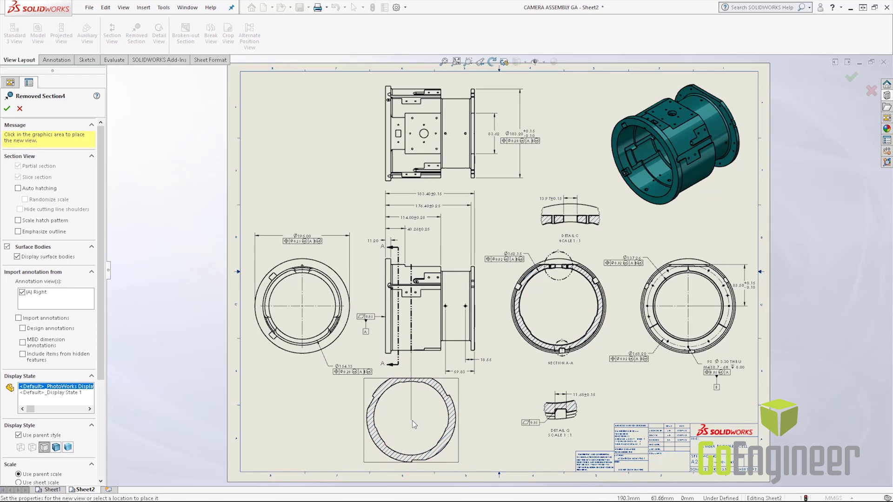
pyautogui.click(412, 420)
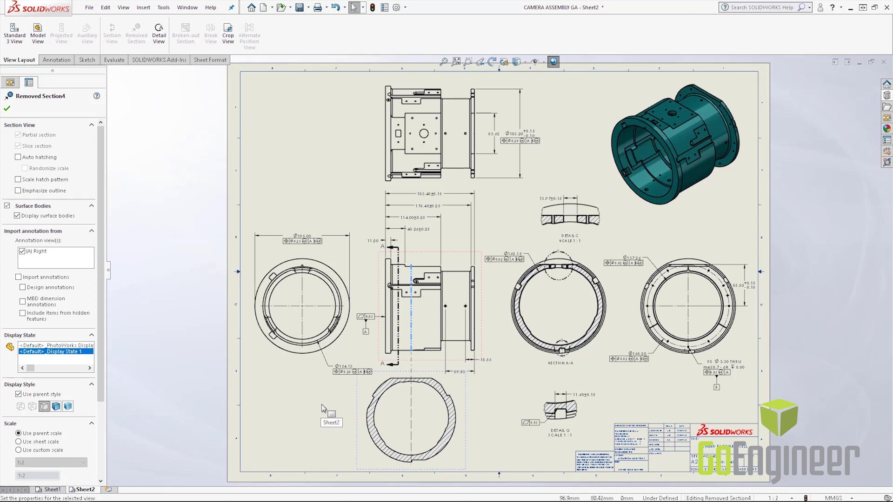
pyautogui.click(468, 62)
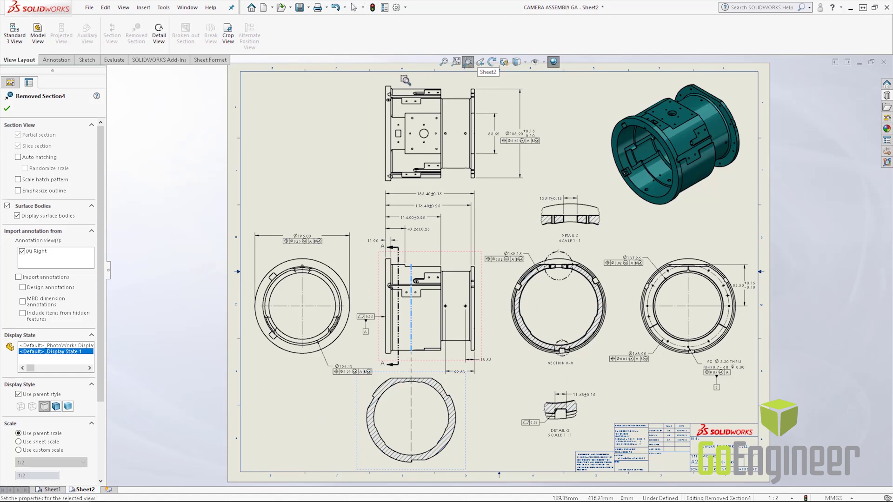
pyautogui.moveTo(365, 76); pyautogui.dragTo(571, 207)
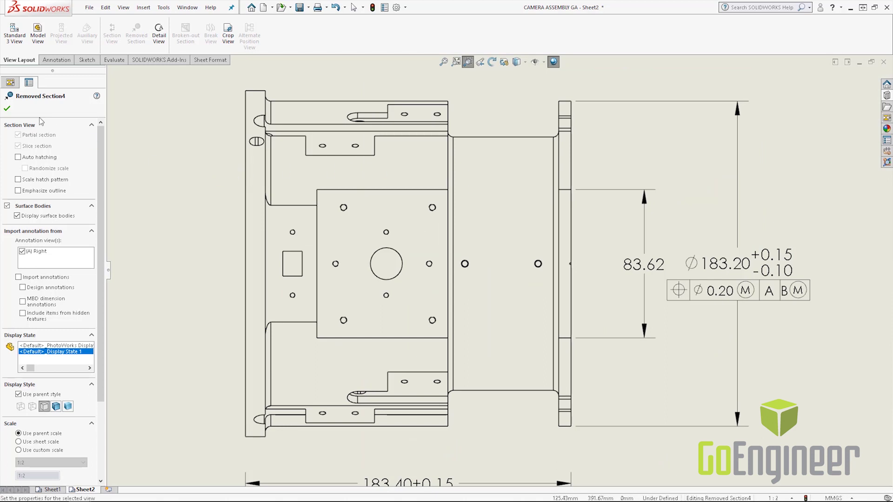
# Place a hole table on Sheet2 with the central hole as origin, listing the plate holes A1–D1.
pyautogui.click(7, 108)
pyautogui.rightClick(158, 174)
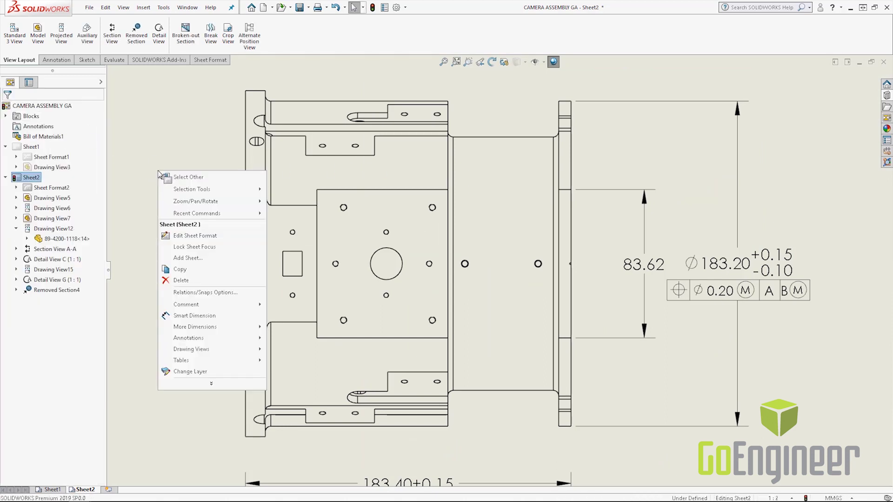
pyautogui.moveTo(199, 362)
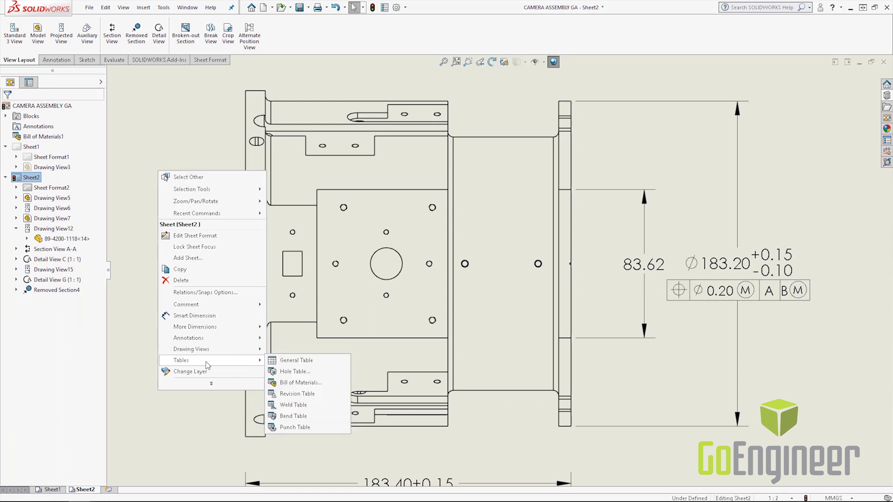
pyautogui.click(285, 374)
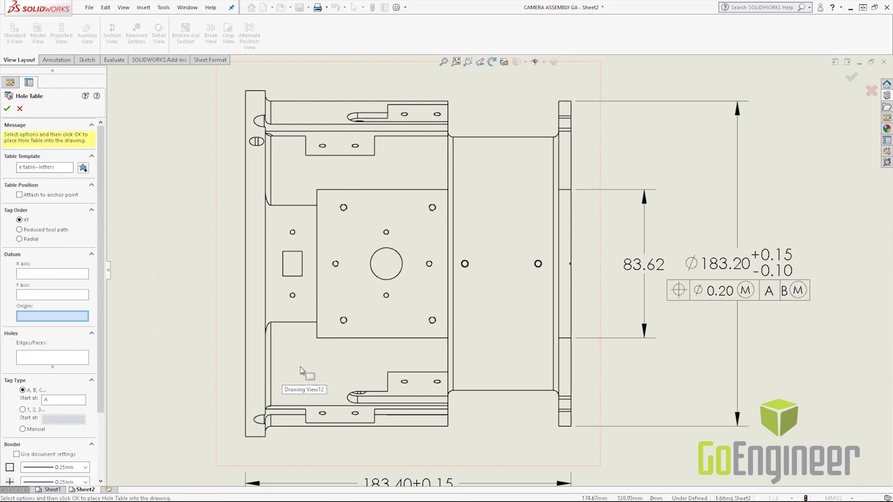
pyautogui.click(399, 279)
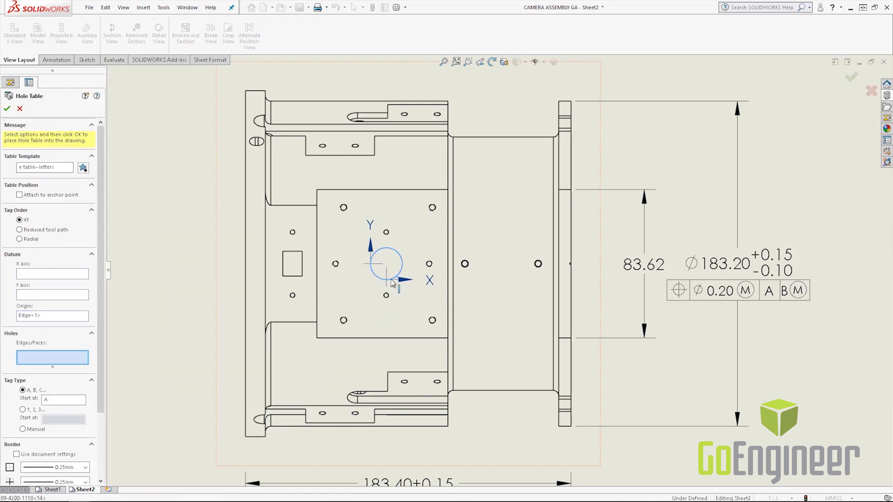
pyautogui.click(355, 293)
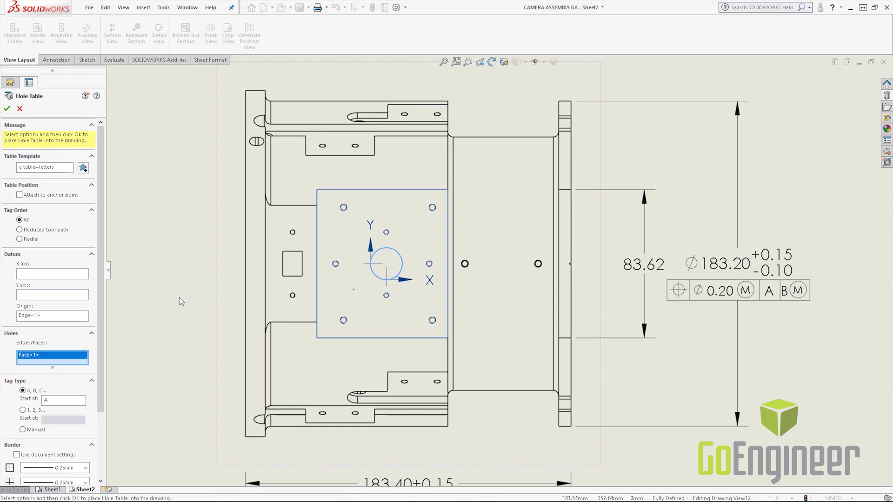
pyautogui.press('Return')
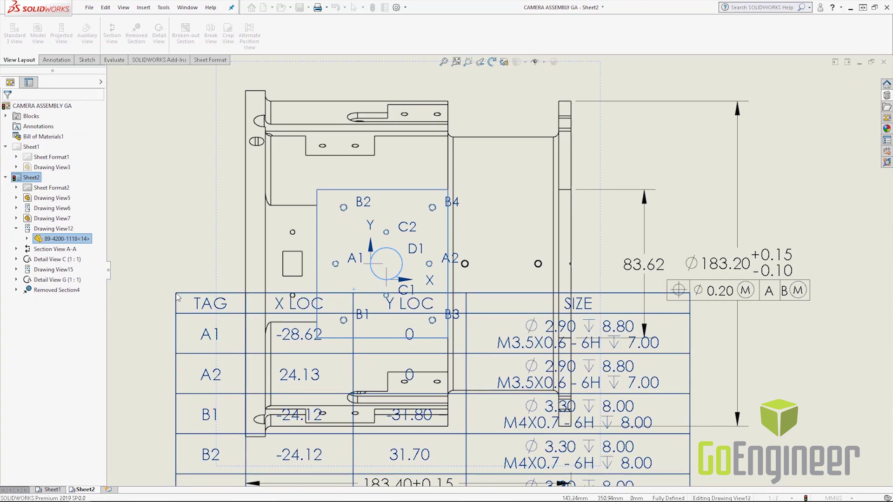
pyautogui.click(178, 297)
# Anchor the hole table at the sheet's top-left border corner and keep Reduced tool path tag ordering.
pyautogui.moveTo(260, 299)
pyautogui.mouseDown(button='middle')
pyautogui.moveTo(780, 316)
pyautogui.moveTo(763, 360)
pyautogui.mouseUp(button='middle')
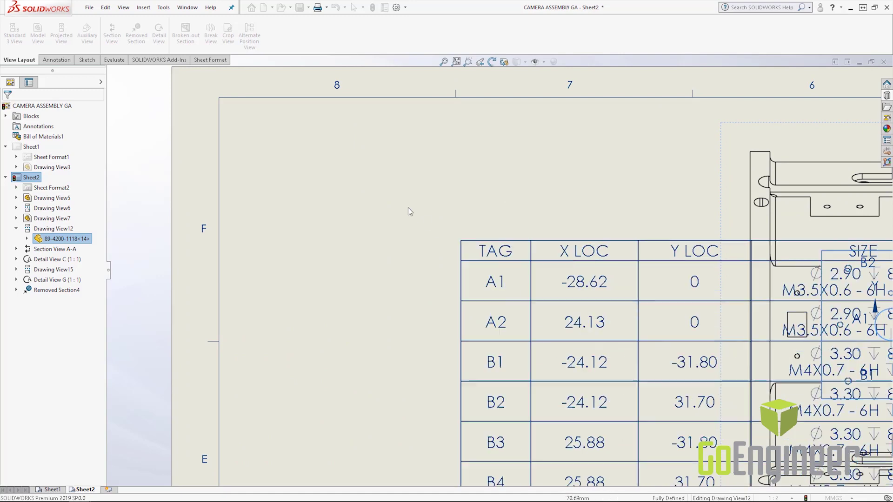
pyautogui.click(225, 101)
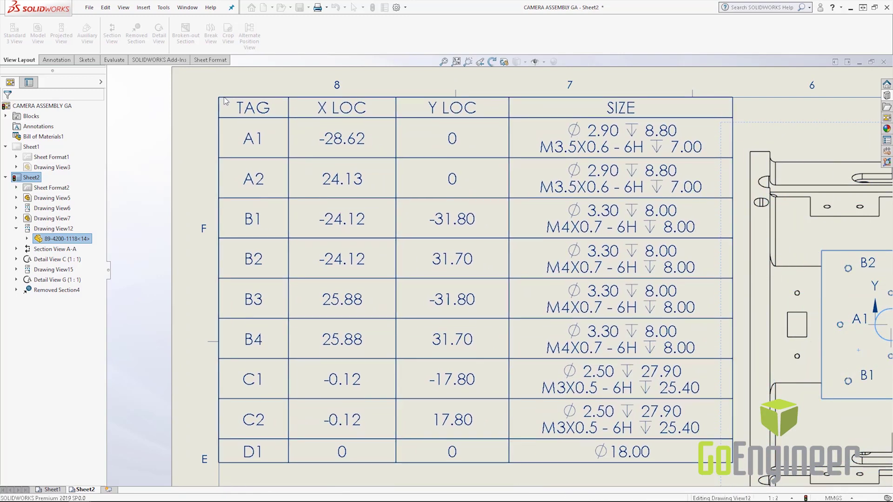
pyautogui.click(211, 89)
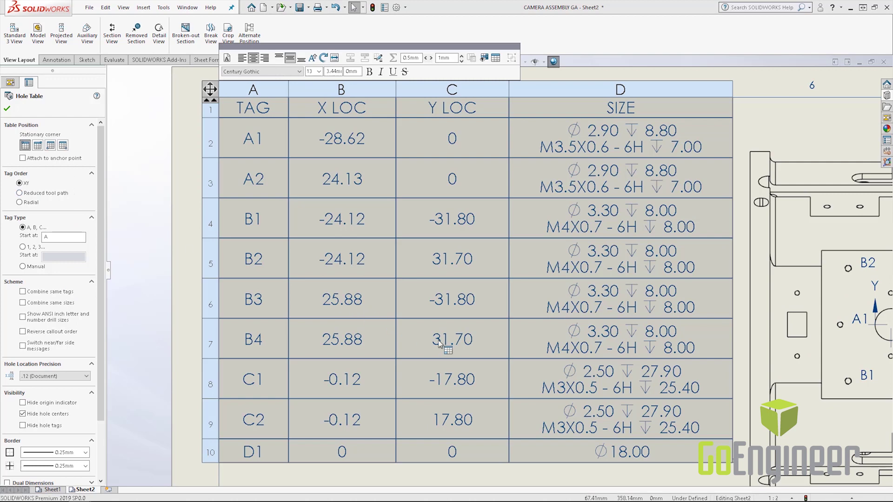
pyautogui.moveTo(665, 411); pyautogui.dragTo(608, 406, button='middle')
pyautogui.click(502, 403)
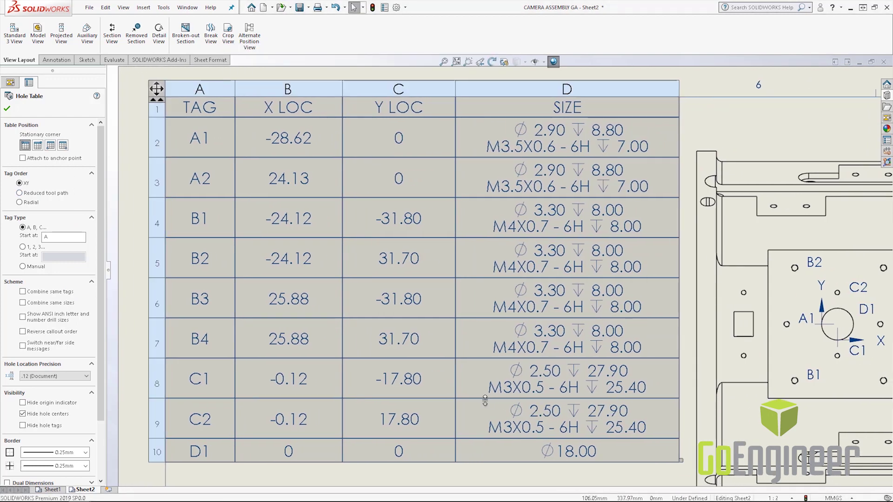
pyautogui.click(20, 193)
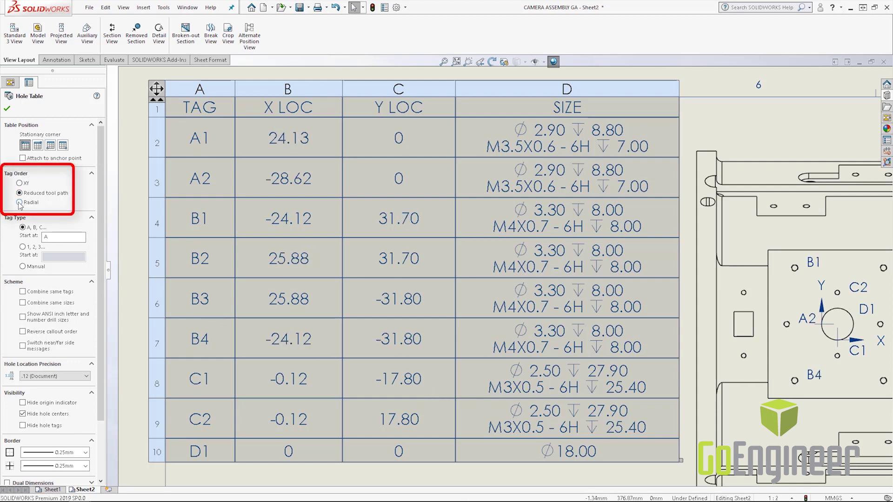
pyautogui.click(19, 203)
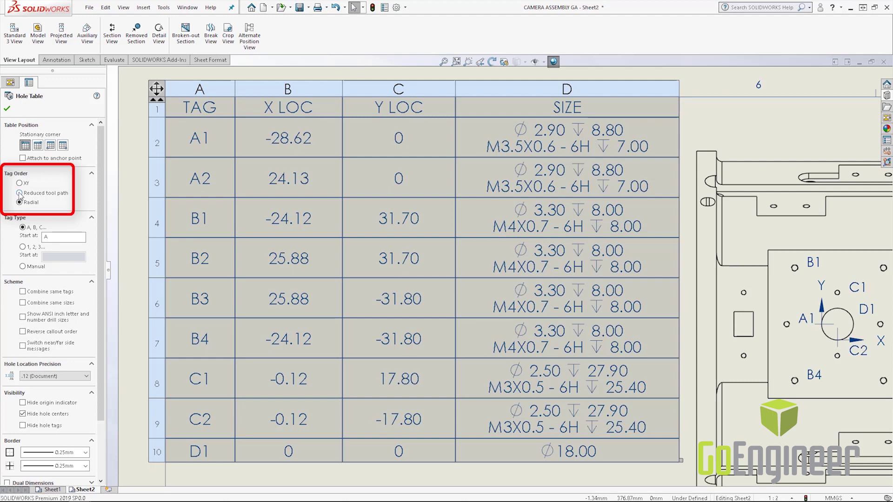
pyautogui.click(19, 193)
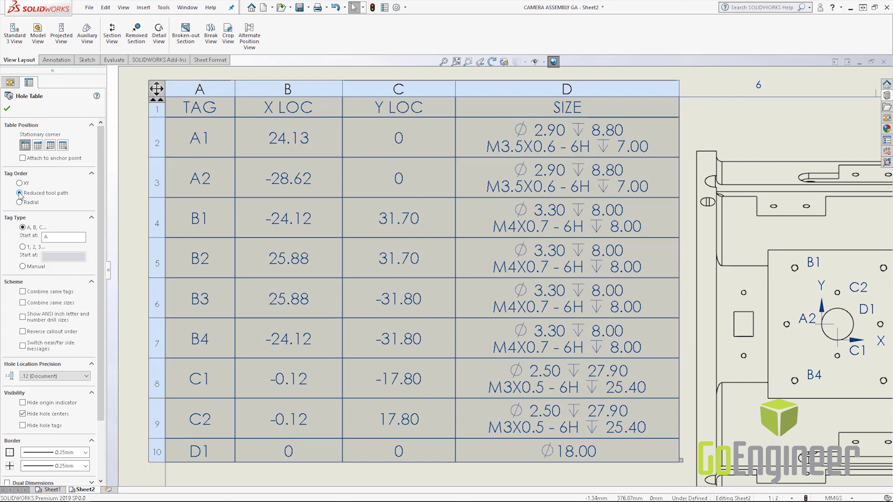
# Switch the hole table to manual tags, renaming tag A to 'Aa' and starting B as 'Bb'.
pyautogui.click(23, 267)
pyautogui.click(56, 277)
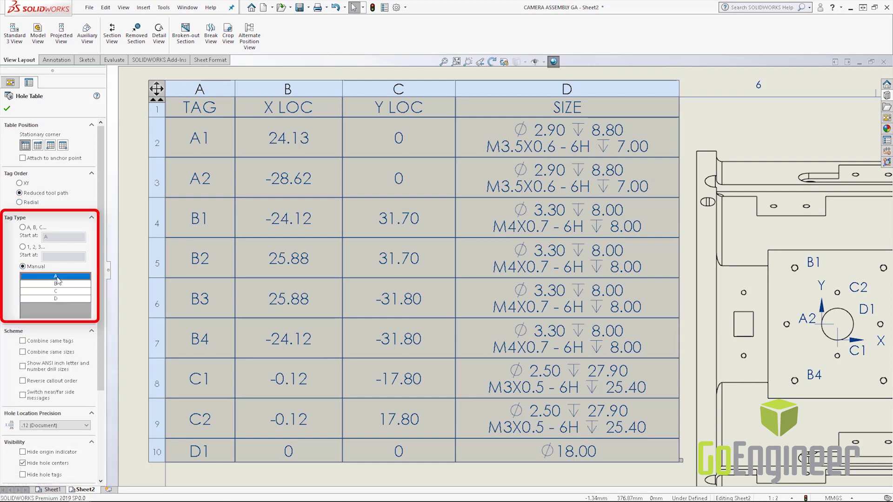
pyautogui.click(58, 278)
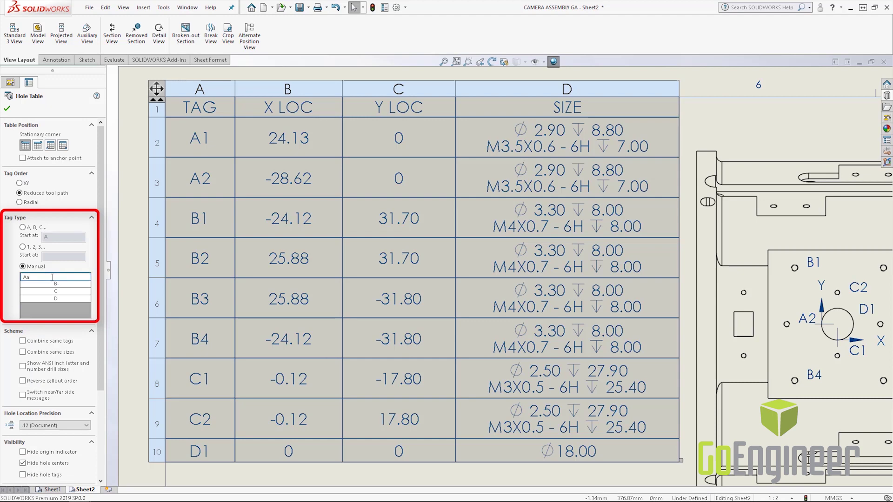
pyautogui.click(59, 284)
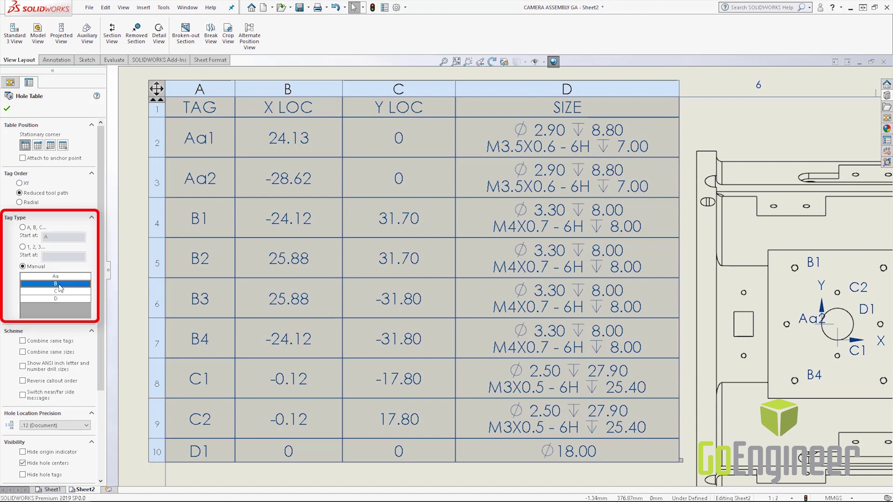
pyautogui.click(59, 284)
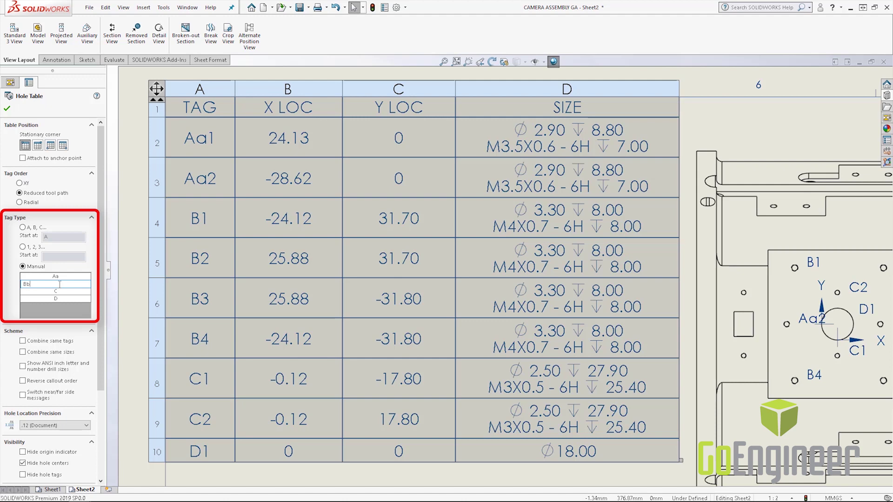
# Accept the Bb tags, then give the Ø183.20 upper and lower tolerances a circled G modifier.
pyautogui.click(8, 109)
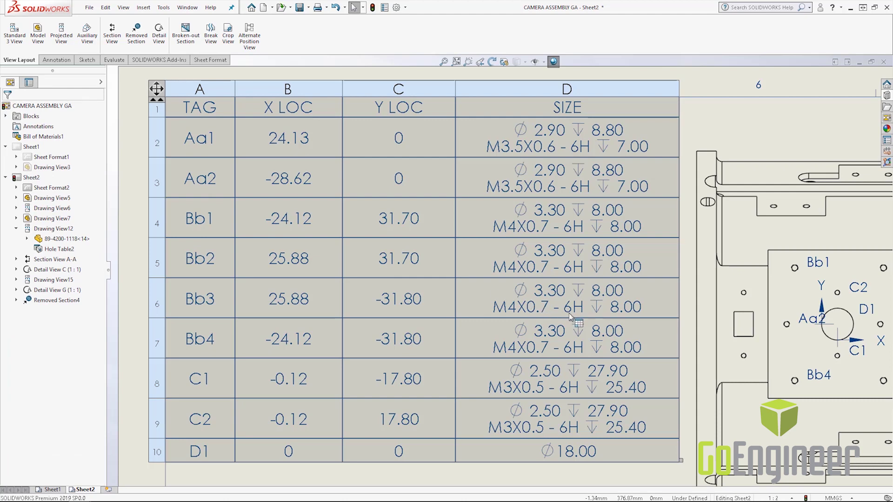
pyautogui.moveTo(571, 317)
pyautogui.mouseDown(button='middle')
pyautogui.moveTo(546, 304)
pyautogui.moveTo(301, 296)
pyautogui.moveTo(133, 266)
pyautogui.mouseUp(button='middle')
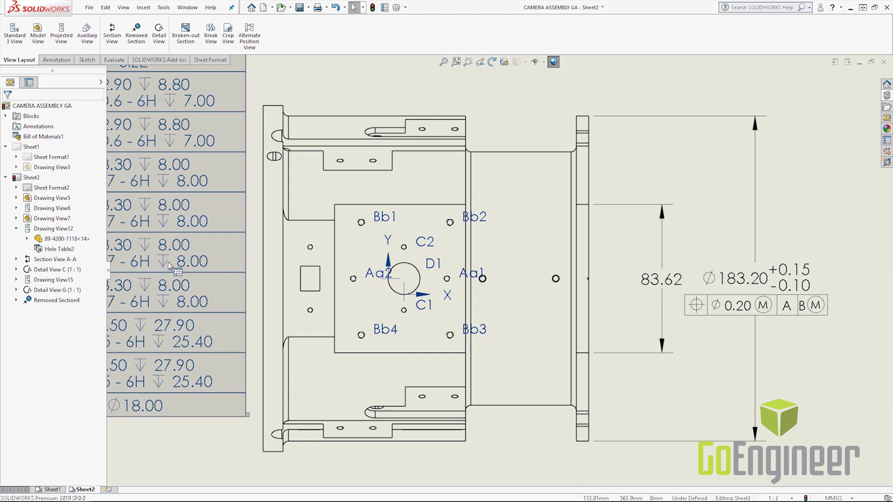
pyautogui.click(782, 286)
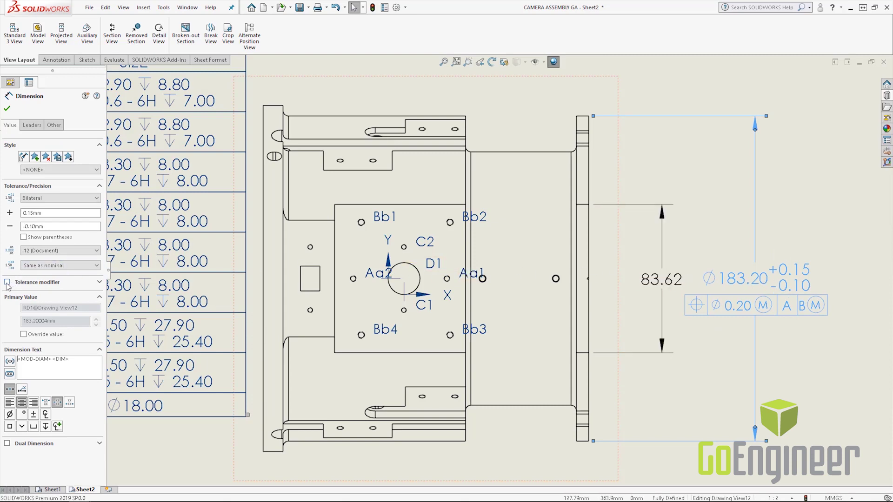
pyautogui.click(7, 282)
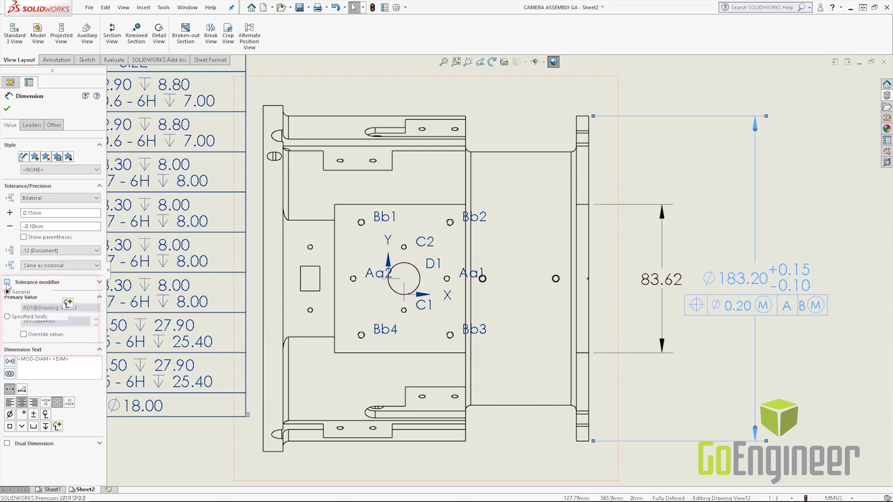
pyautogui.click(7, 318)
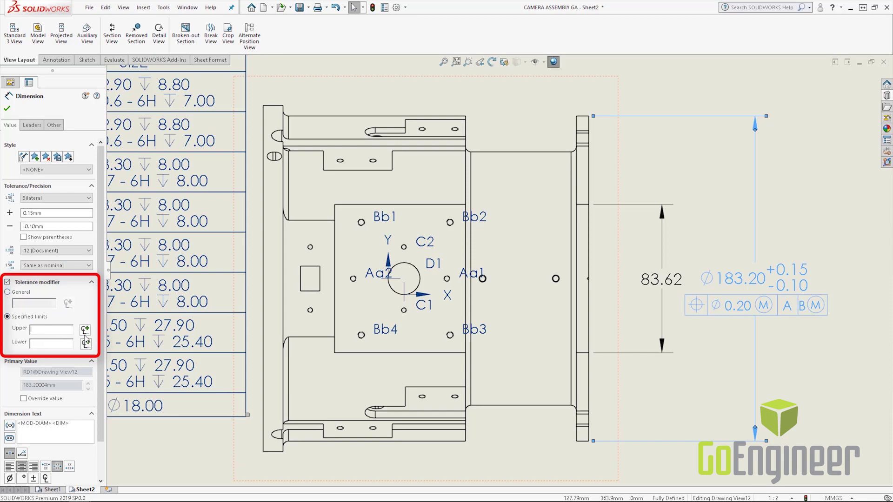
pyautogui.click(85, 330)
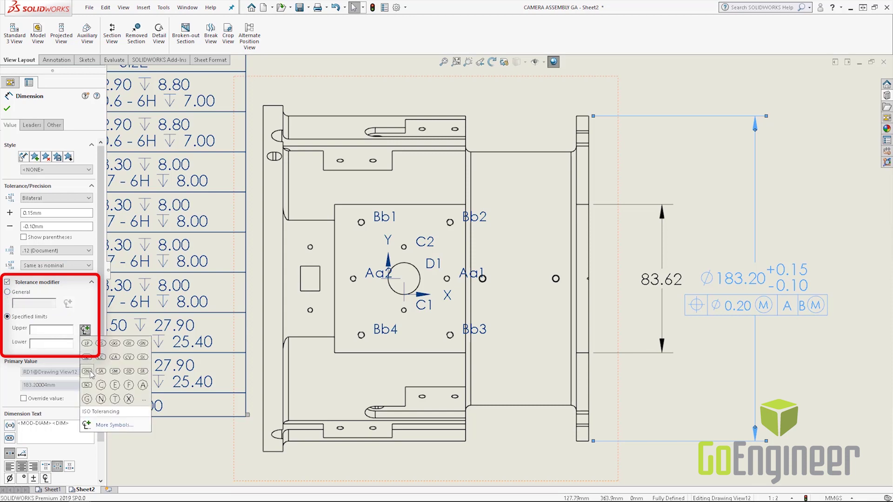
pyautogui.click(87, 400)
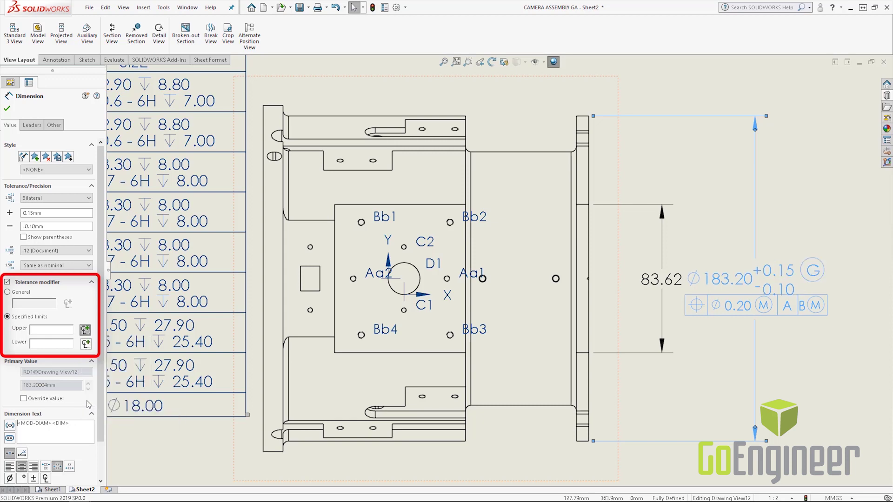
pyautogui.click(85, 344)
pyautogui.click(87, 413)
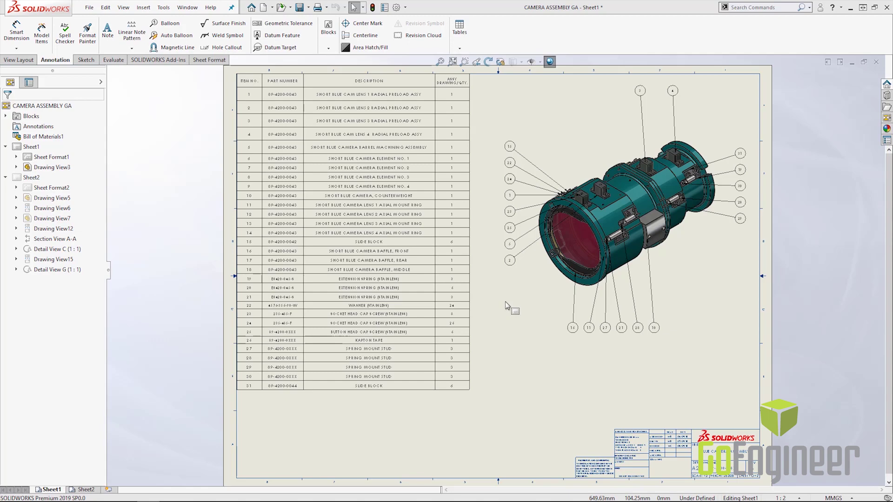
# Save the bill of materials to the Desktop as Excel 2007 (*.xlsx) file BOM with thumbnails.
pyautogui.click(248, 232)
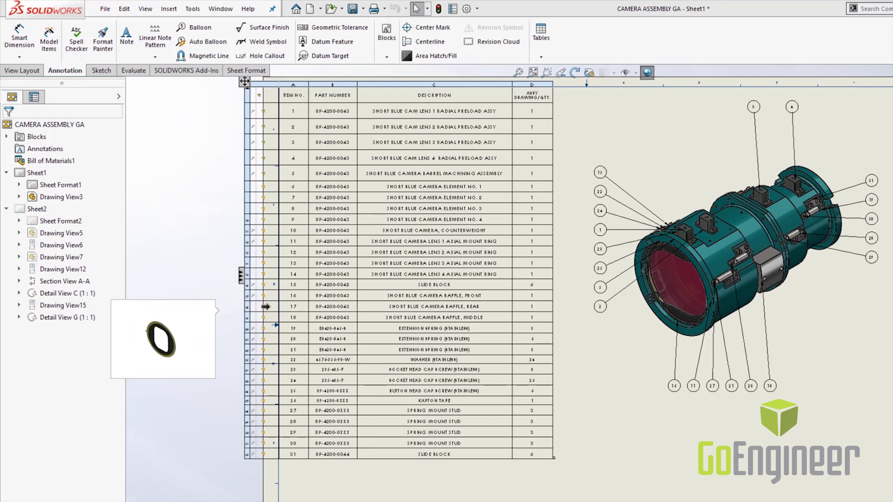
pyautogui.click(244, 81)
pyautogui.rightClick(244, 82)
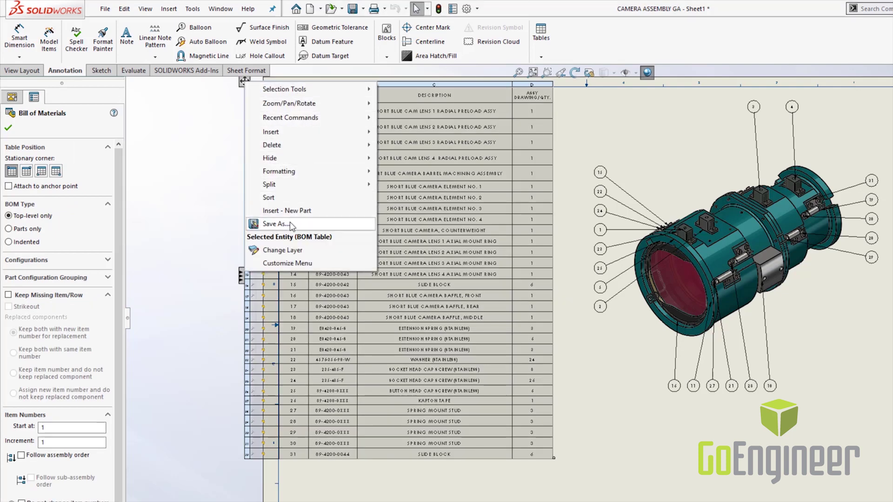
pyautogui.click(275, 223)
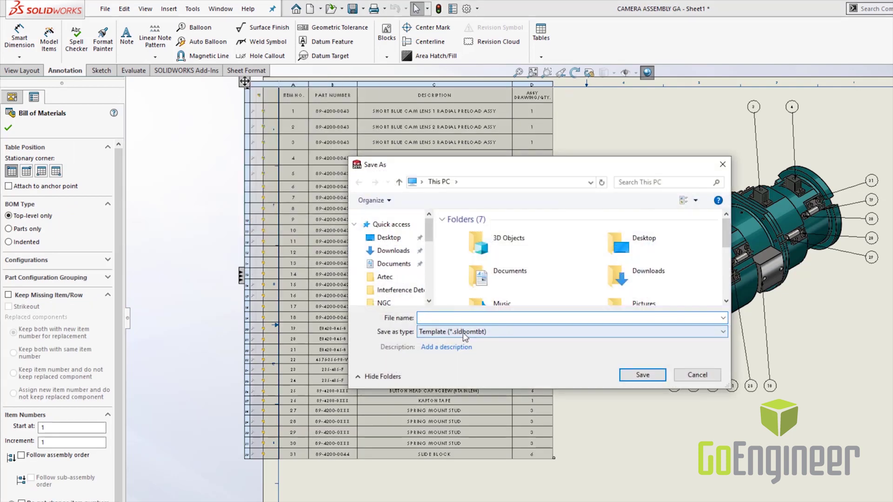
pyautogui.click(463, 332)
pyautogui.click(462, 351)
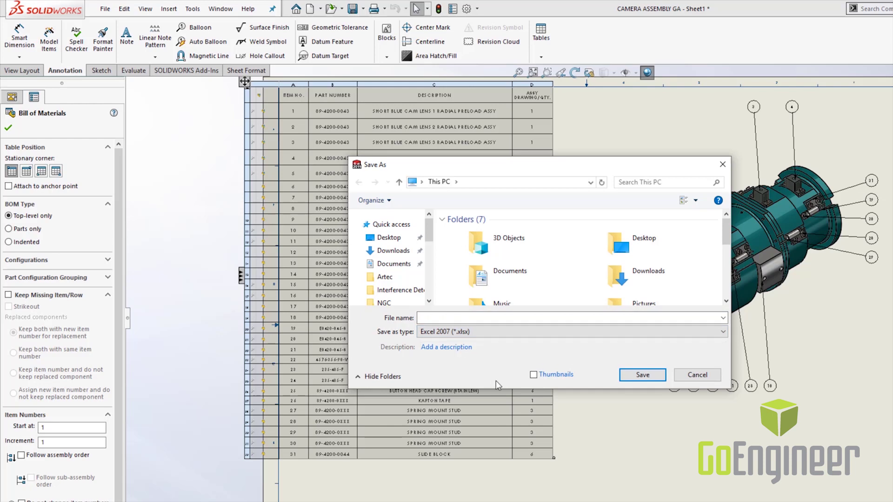
pyautogui.click(533, 375)
pyautogui.click(388, 237)
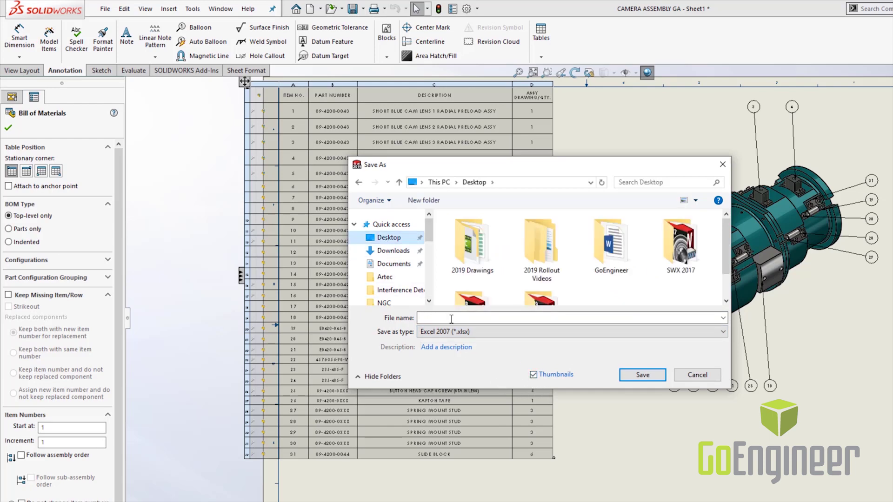
pyautogui.click(451, 318)
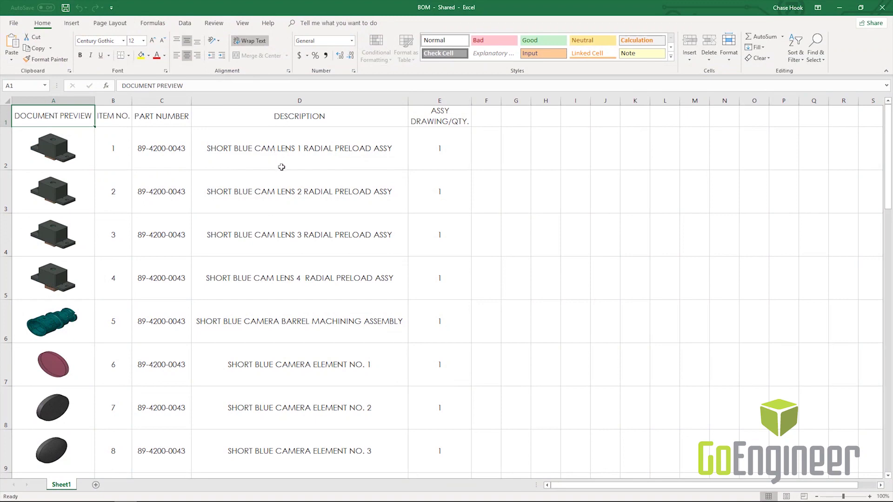
# Scroll through the BOM workbook rows to check each part's thumbnail image.
pyautogui.scroll(-4, 281, 167)
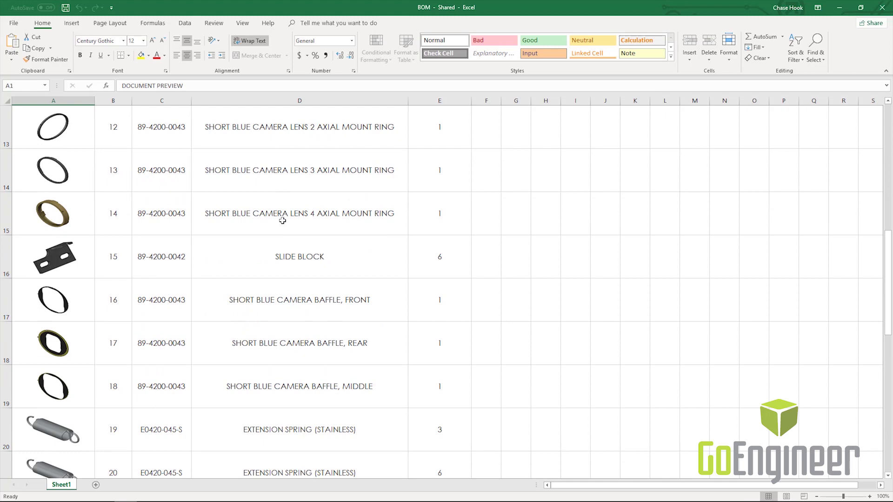
pyautogui.scroll(2, 282, 223)
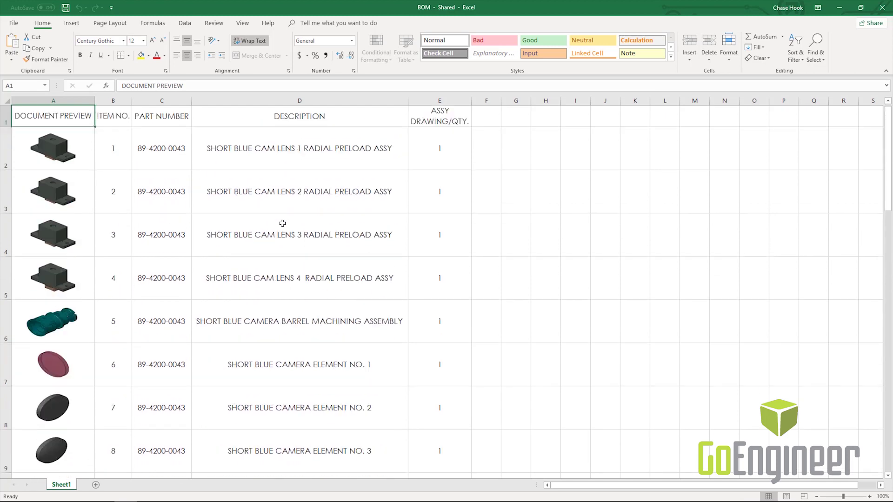